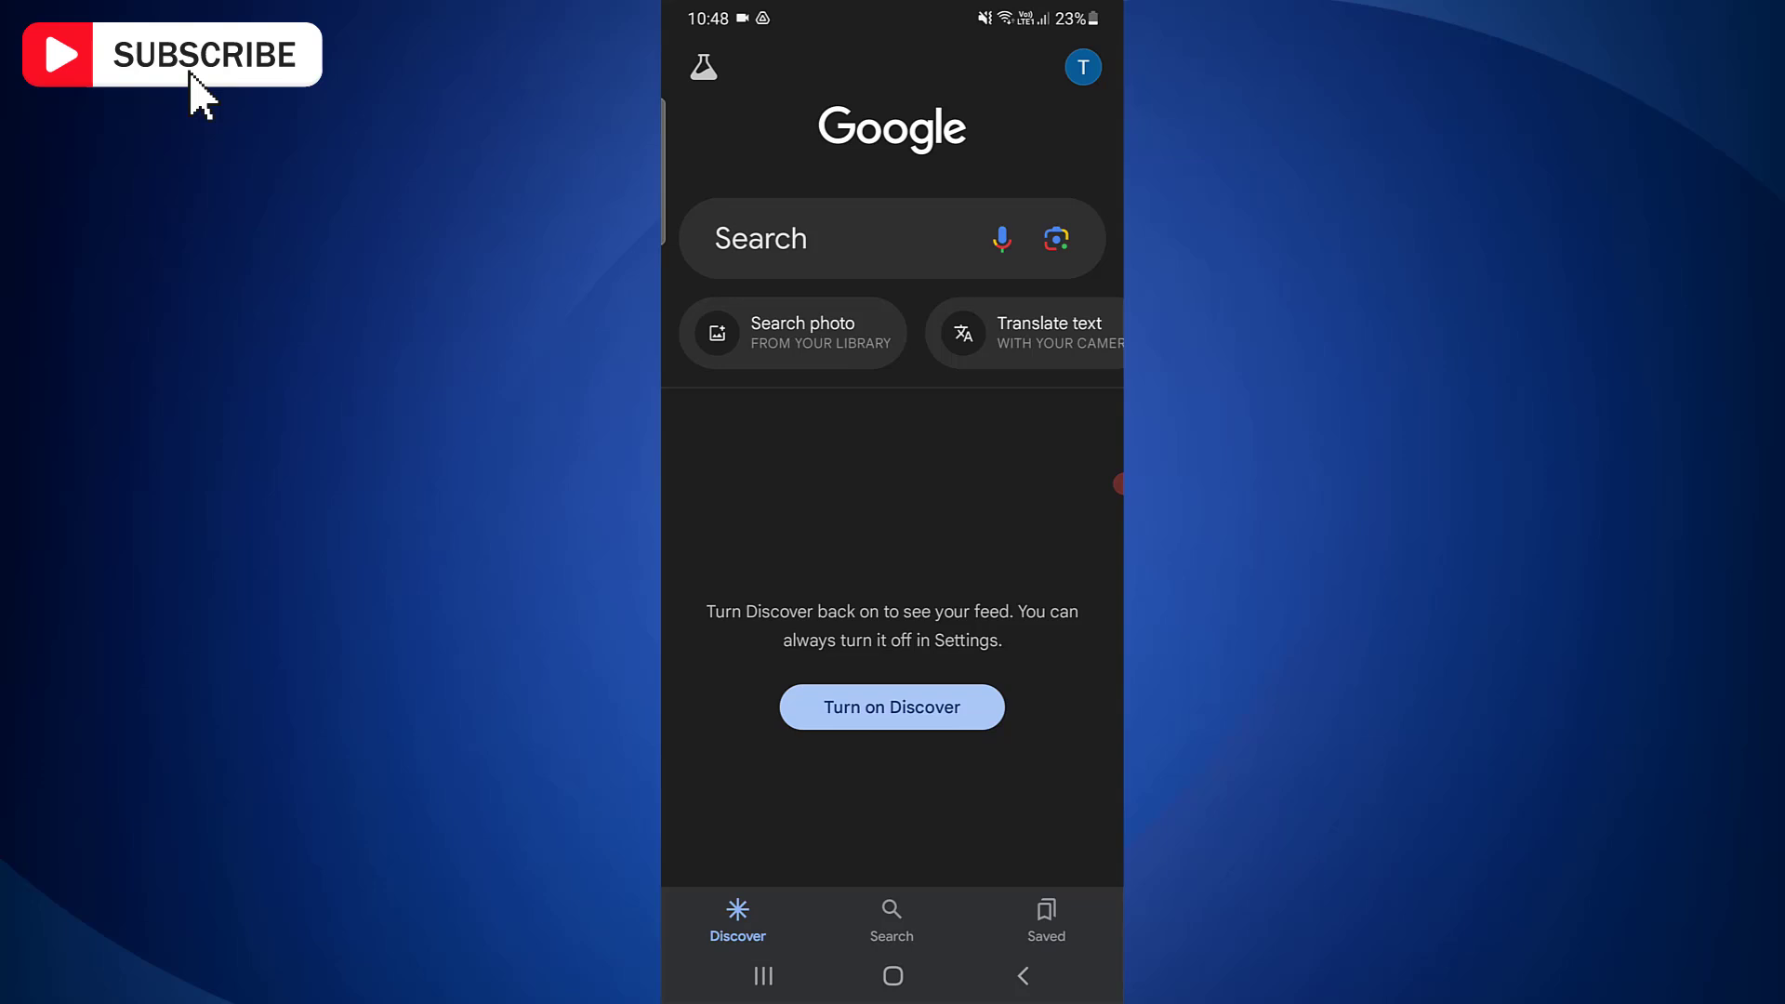
- Open Settings from the Google account avatar menu
click(1082, 67)
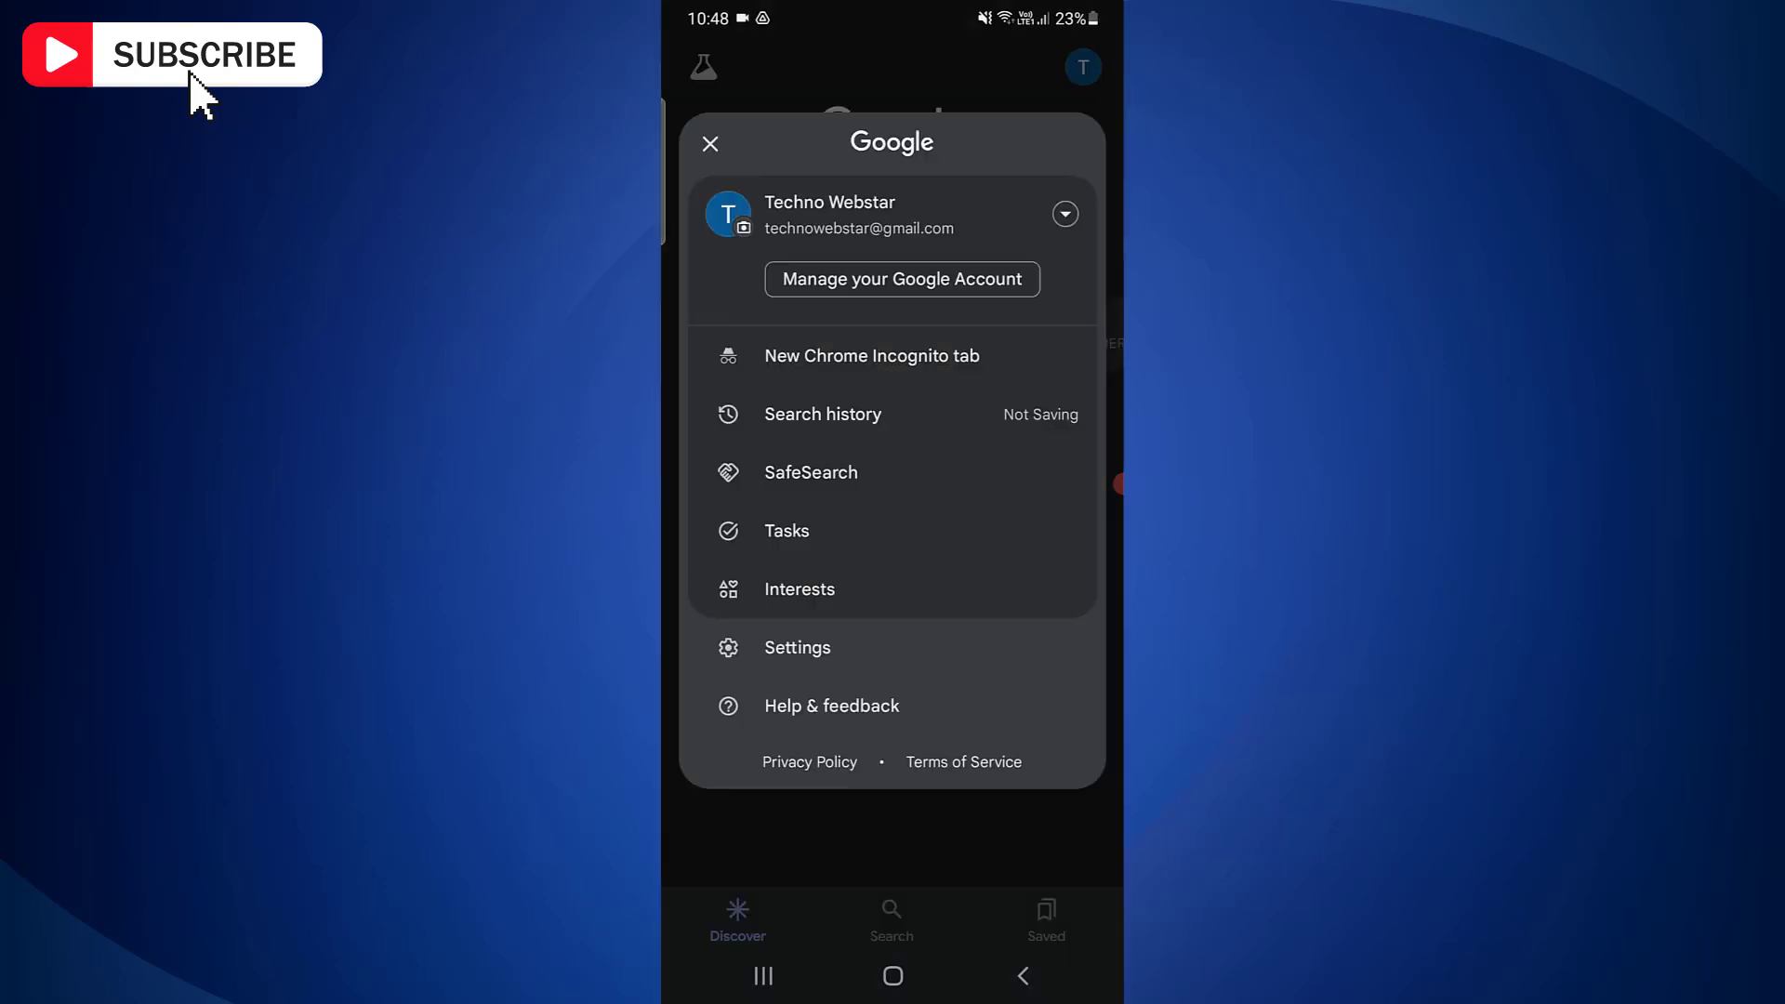
click(798, 647)
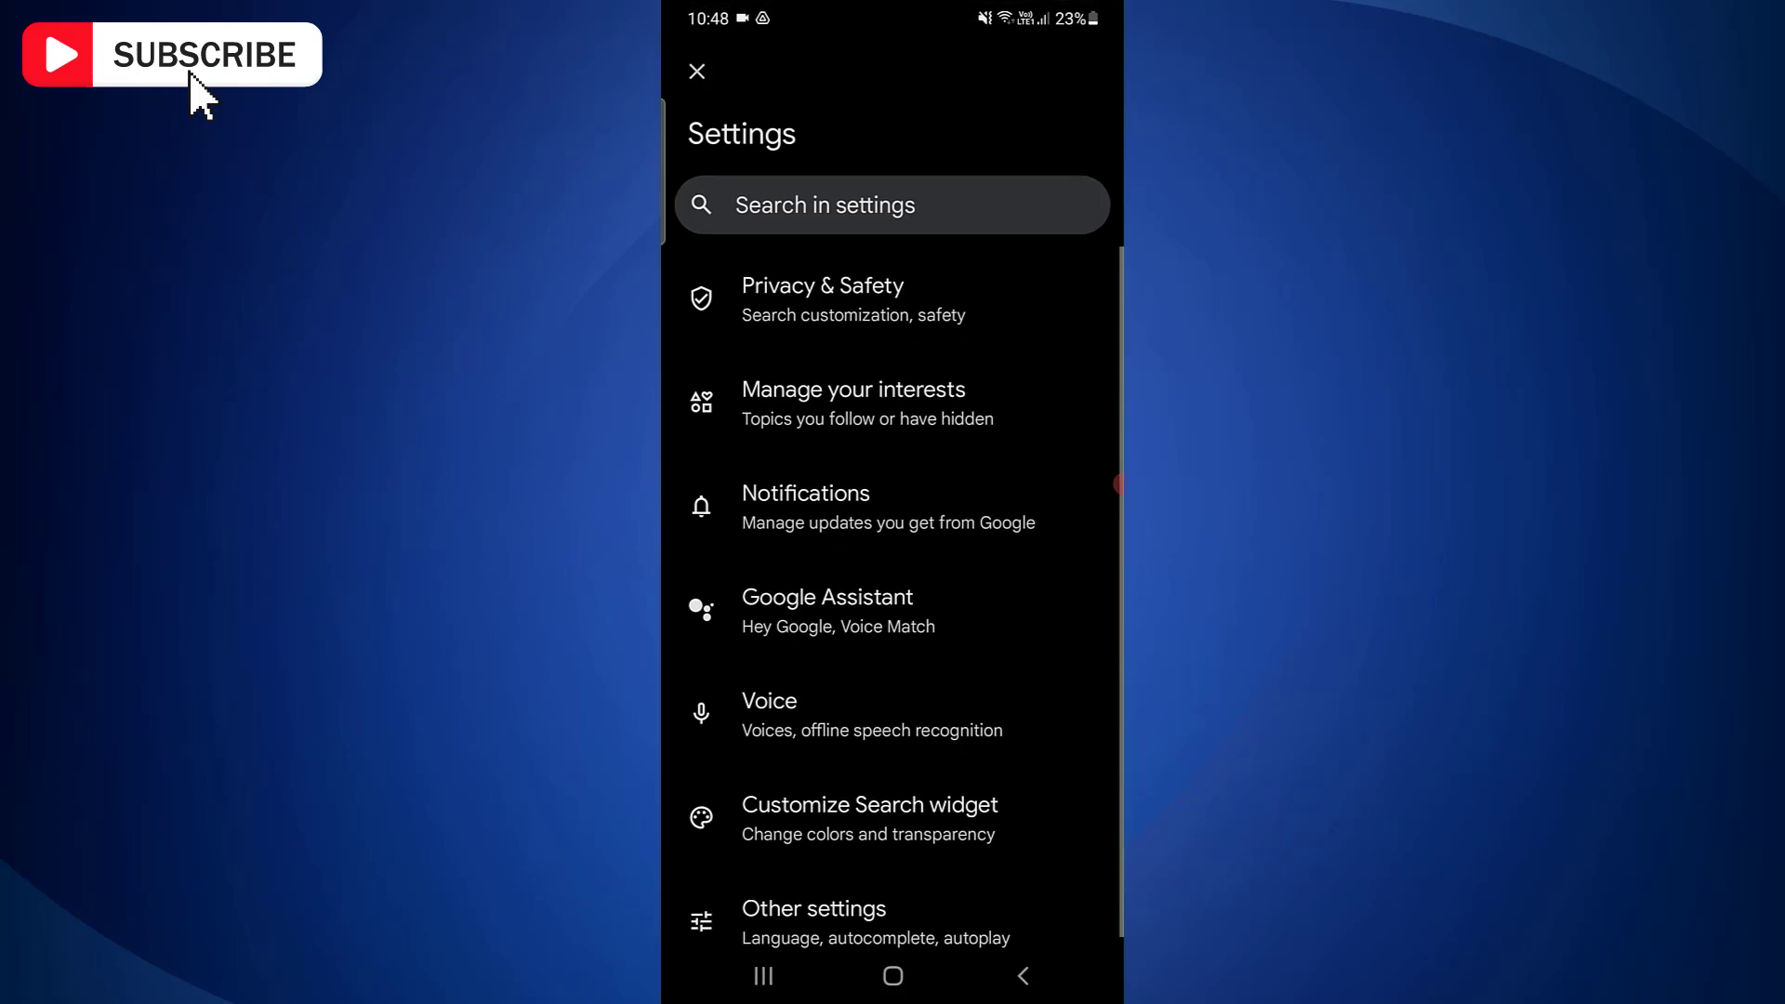
scroll(893, 559, down, 3)
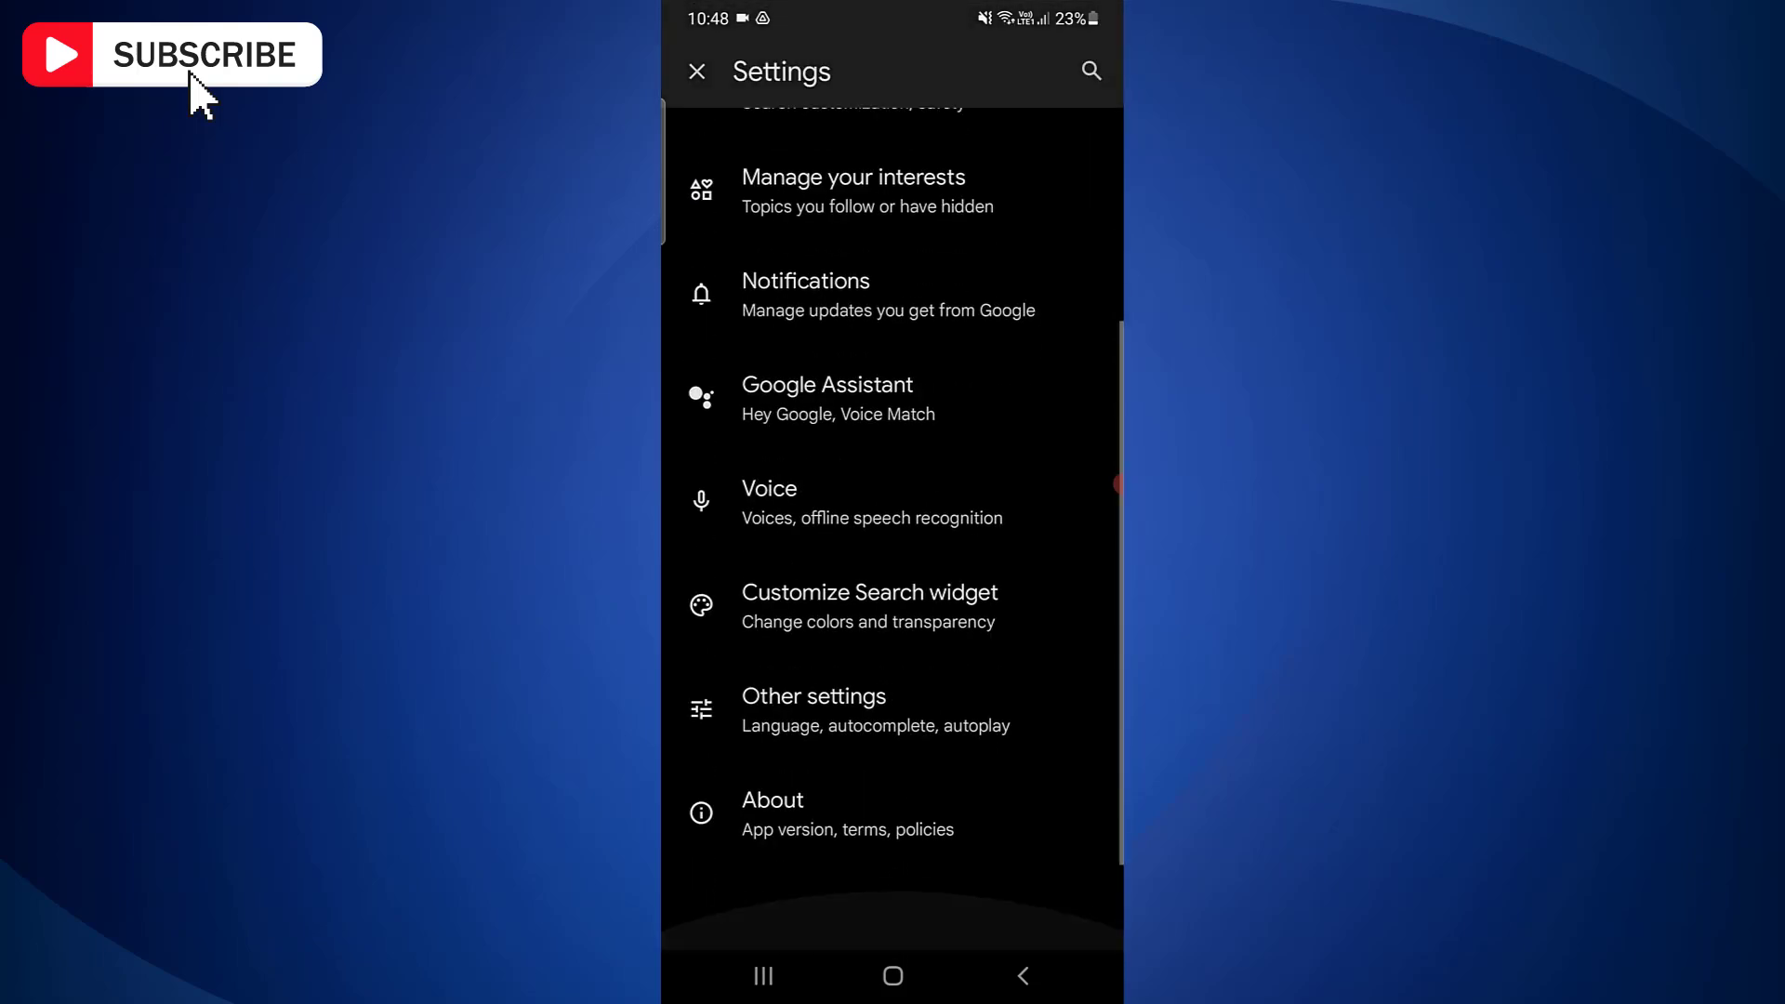
scroll(892, 558, up, 3)
scroll(893, 558, down, 3)
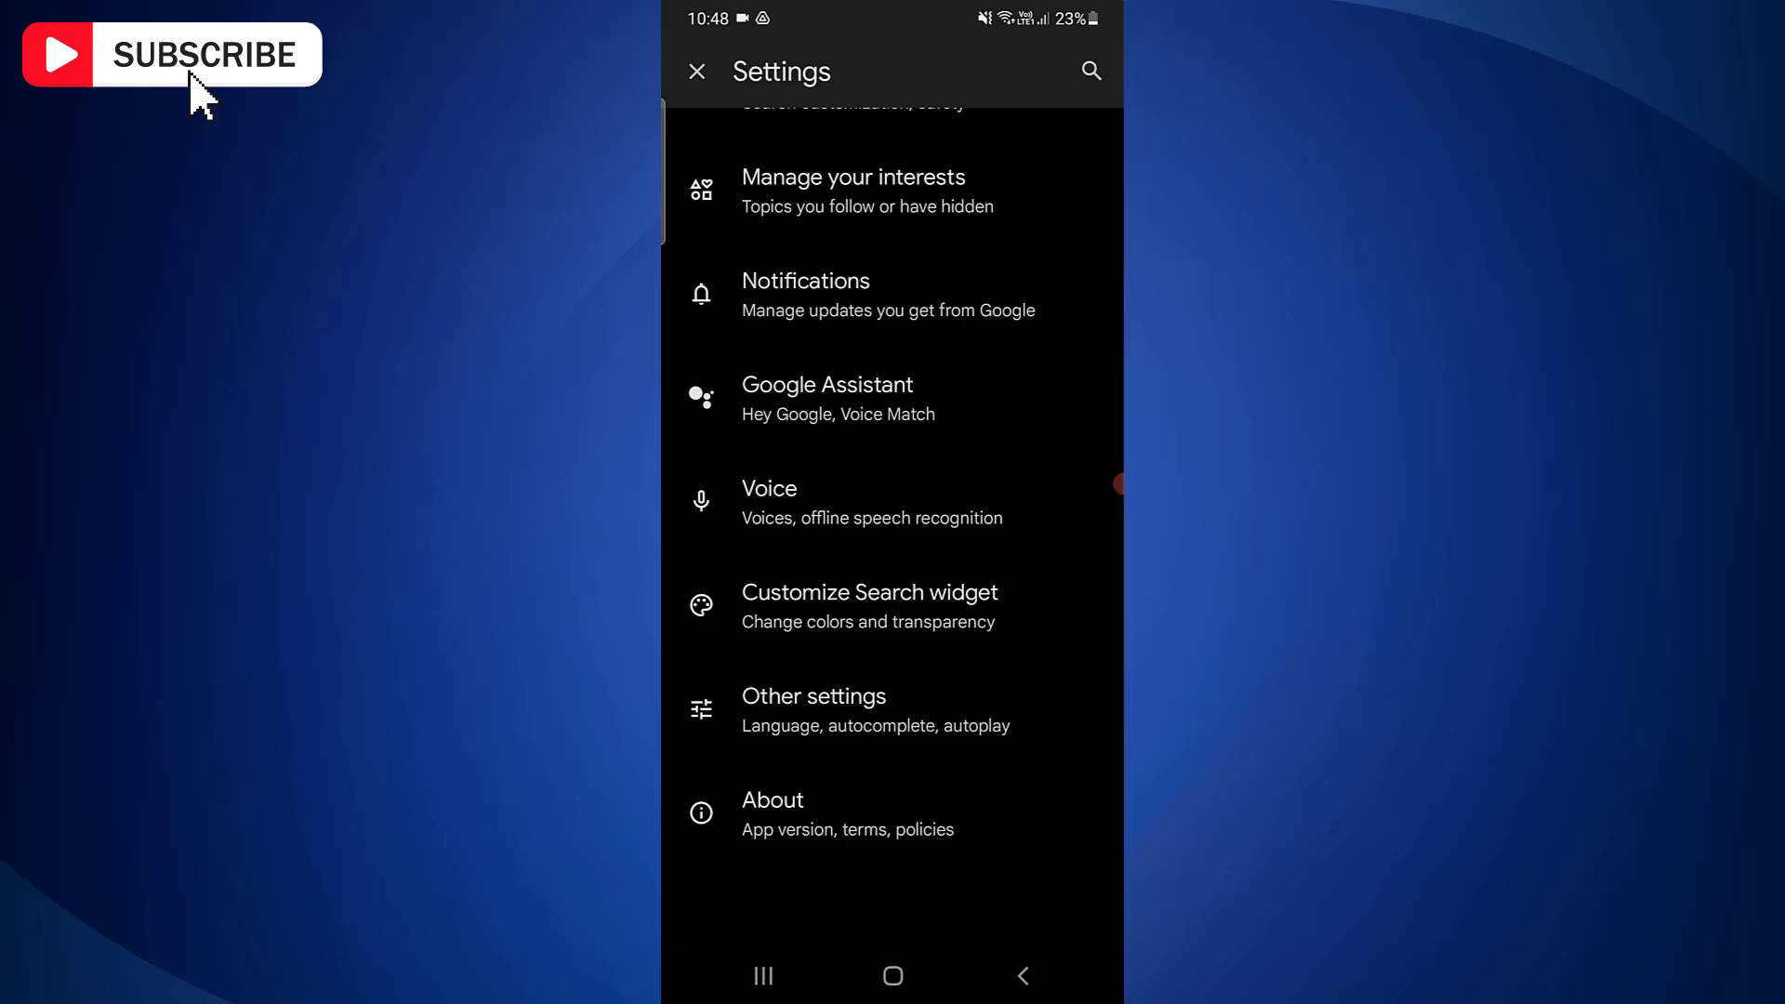
- Enable the Discover toggle, swipe Google away in Recents, and relaunch it from the app drawer
click(893, 709)
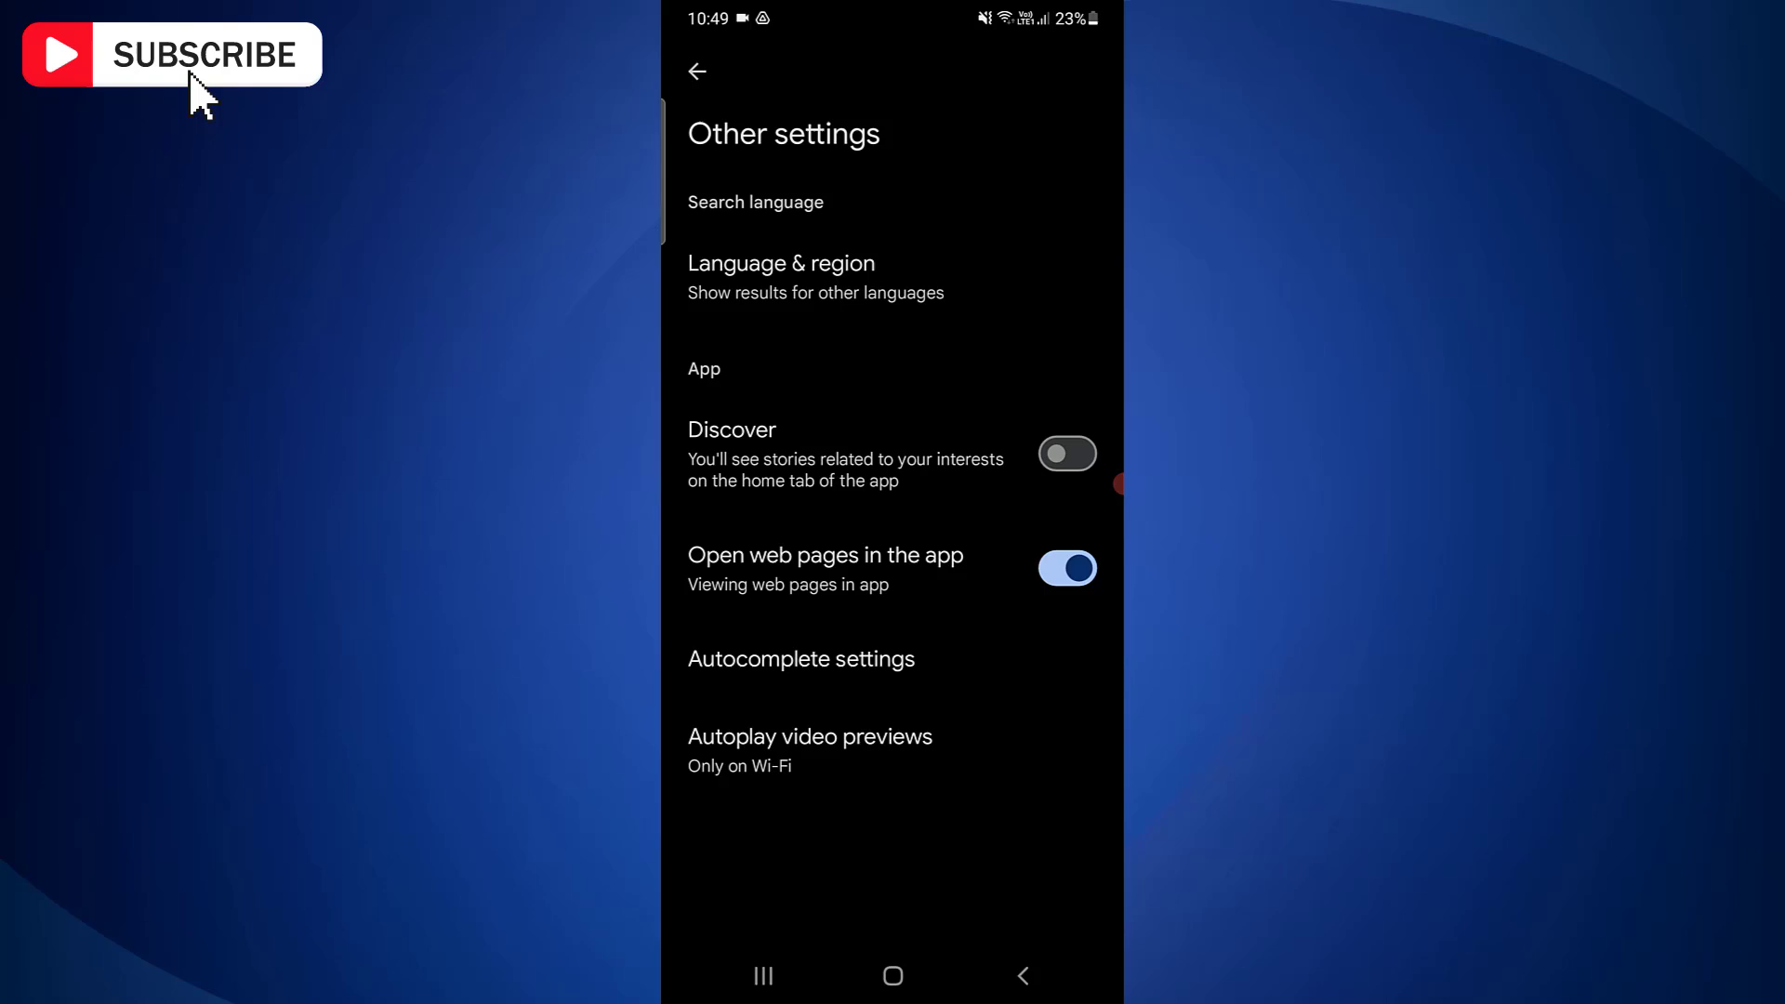
click(1066, 454)
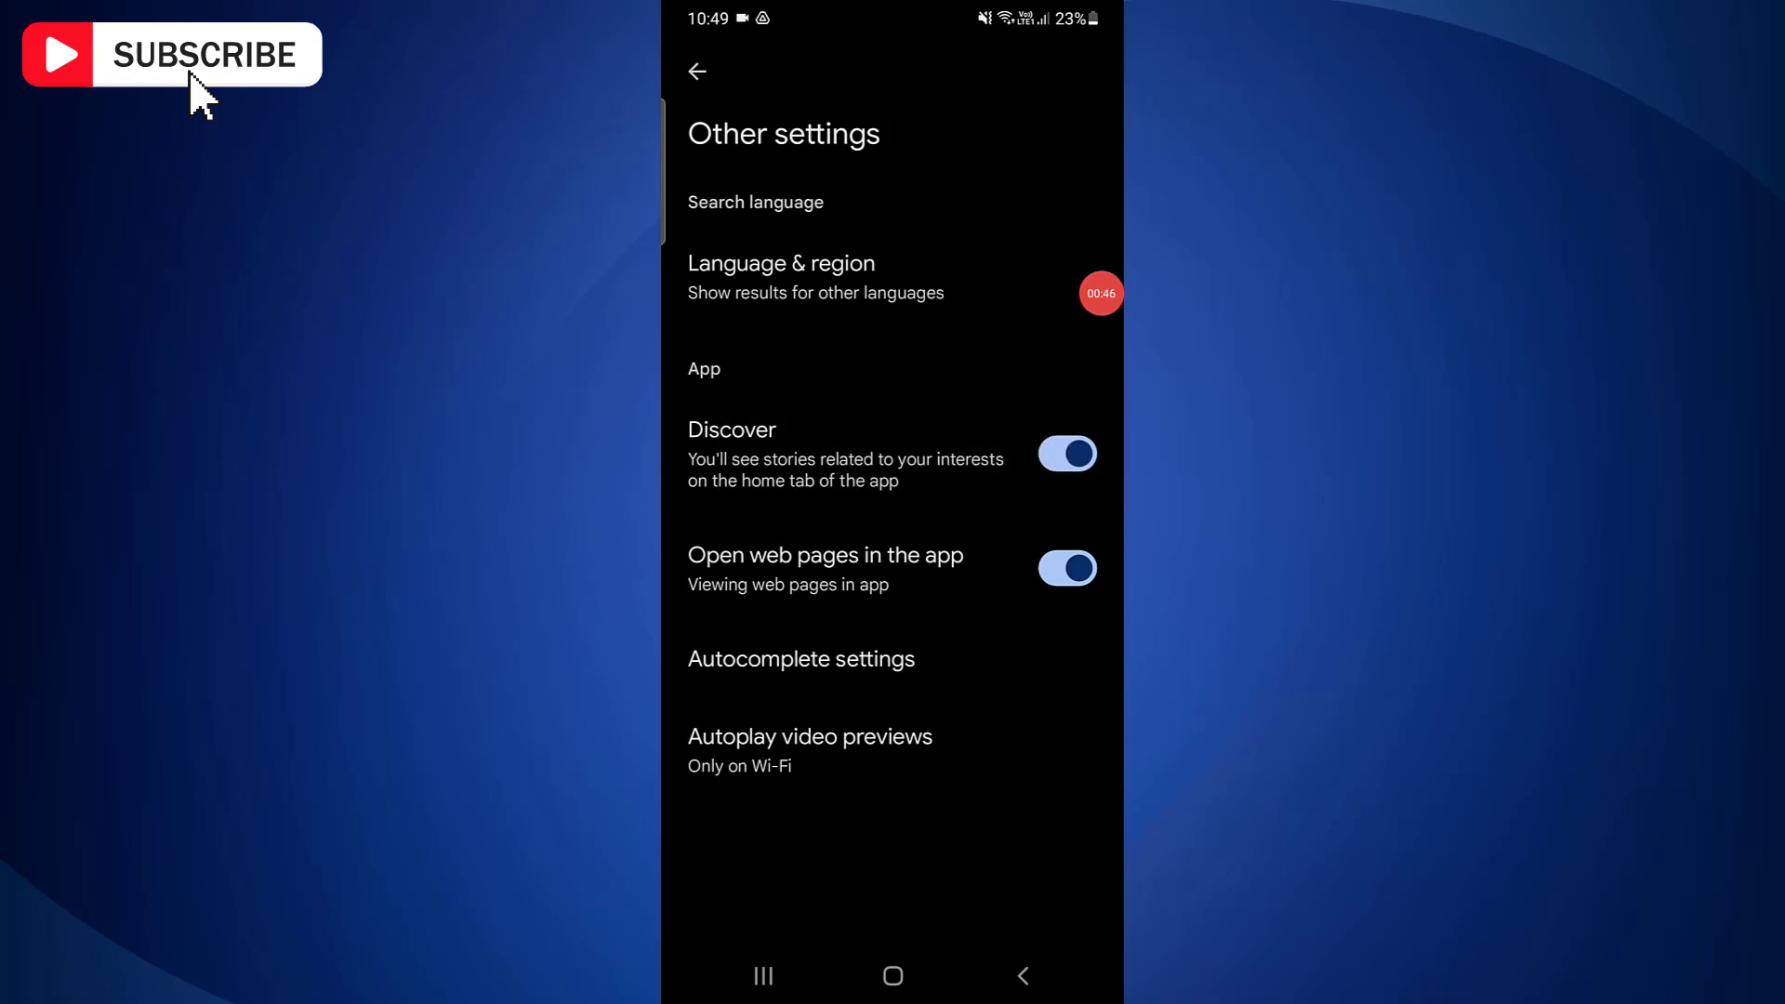
click(894, 975)
click(764, 975)
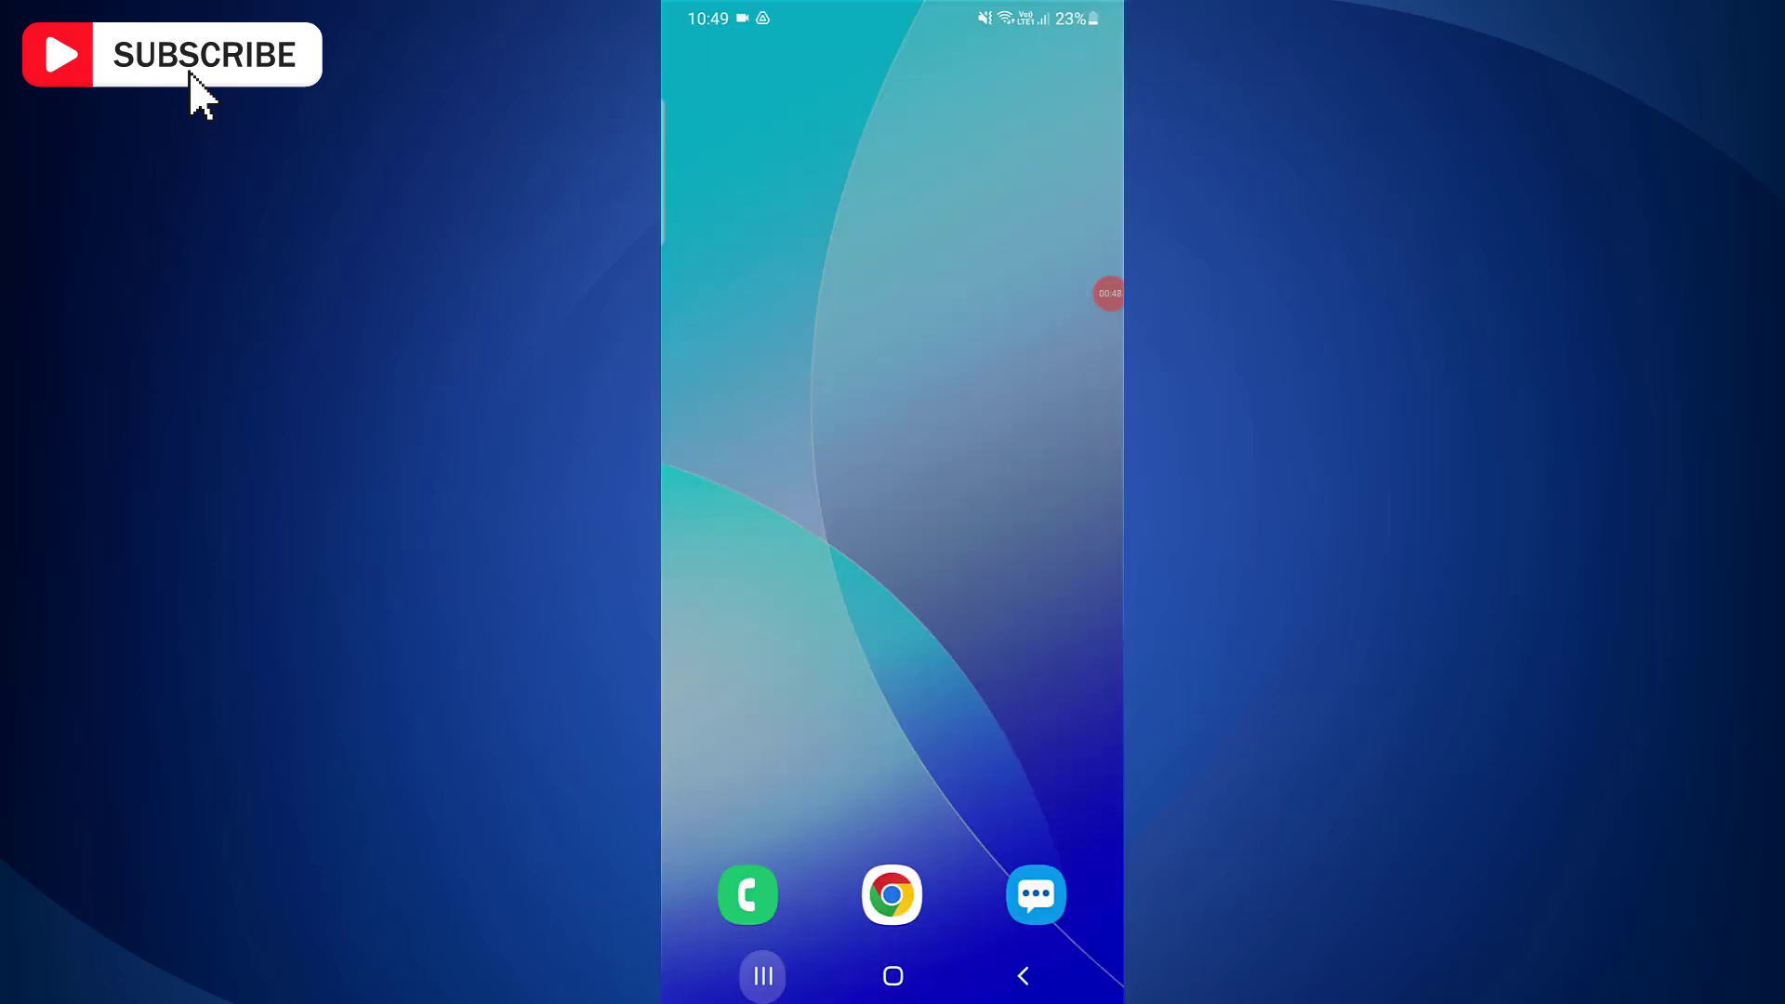
drag(893, 446, 893, 112)
drag(892, 698, 893, 280)
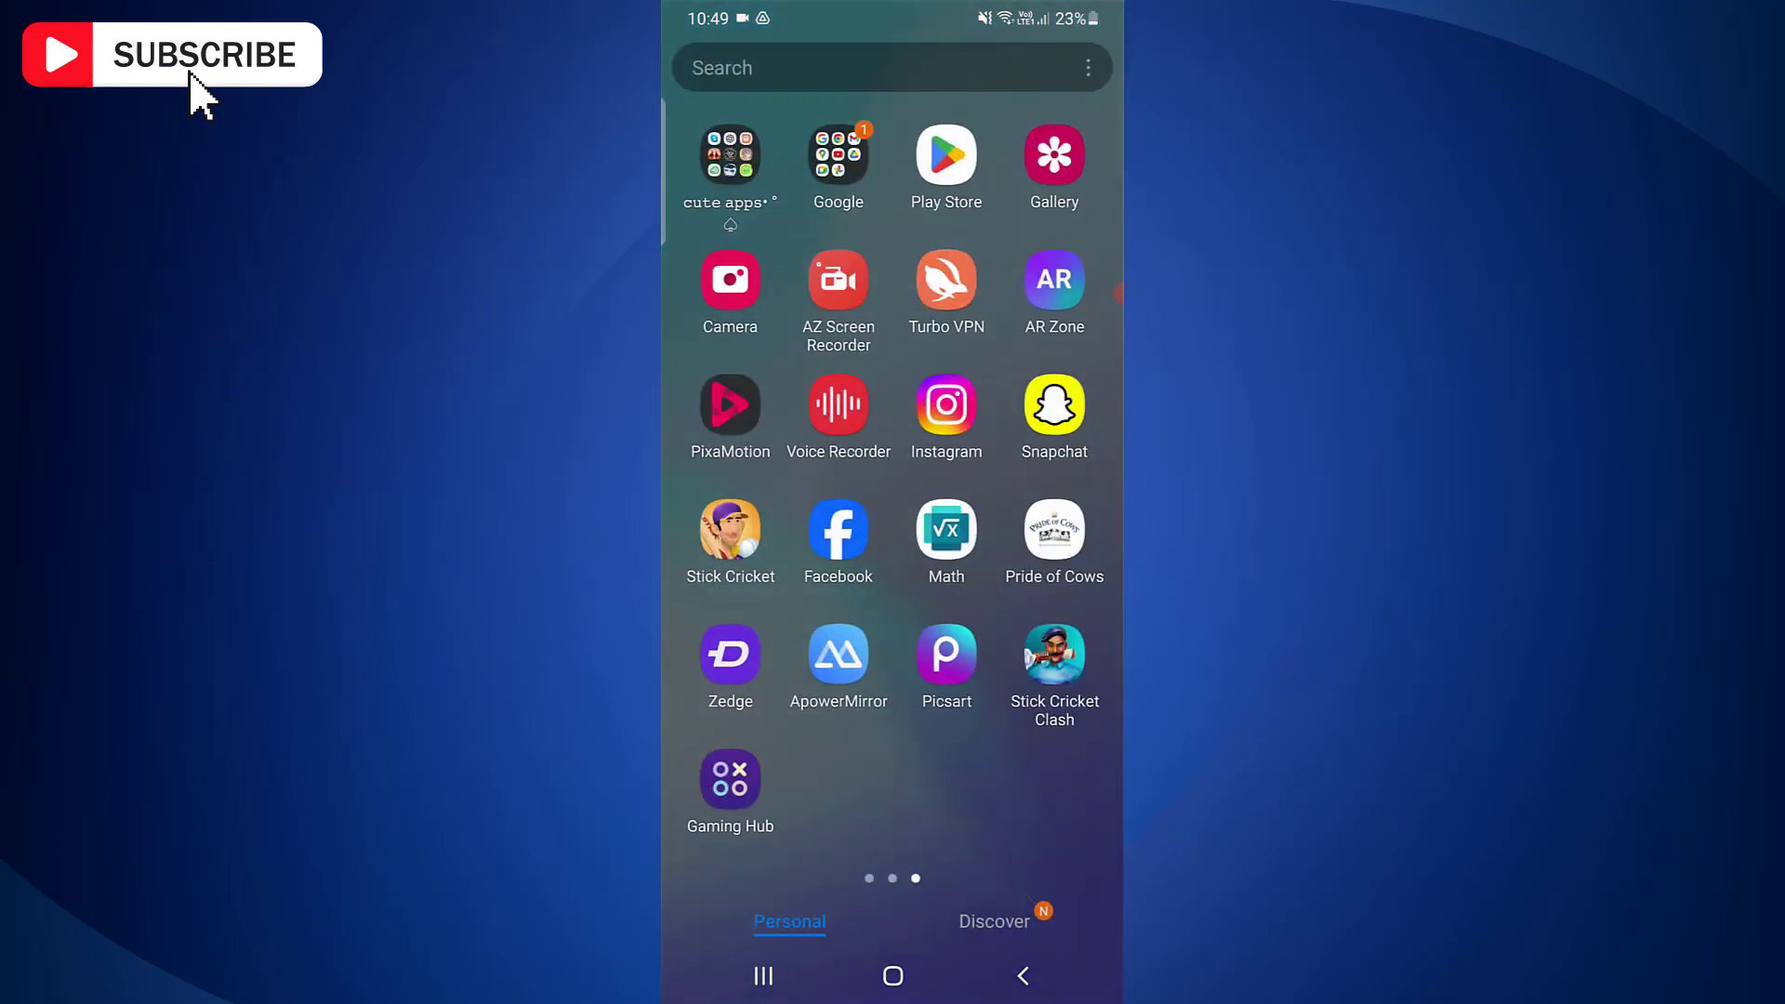
click(763, 395)
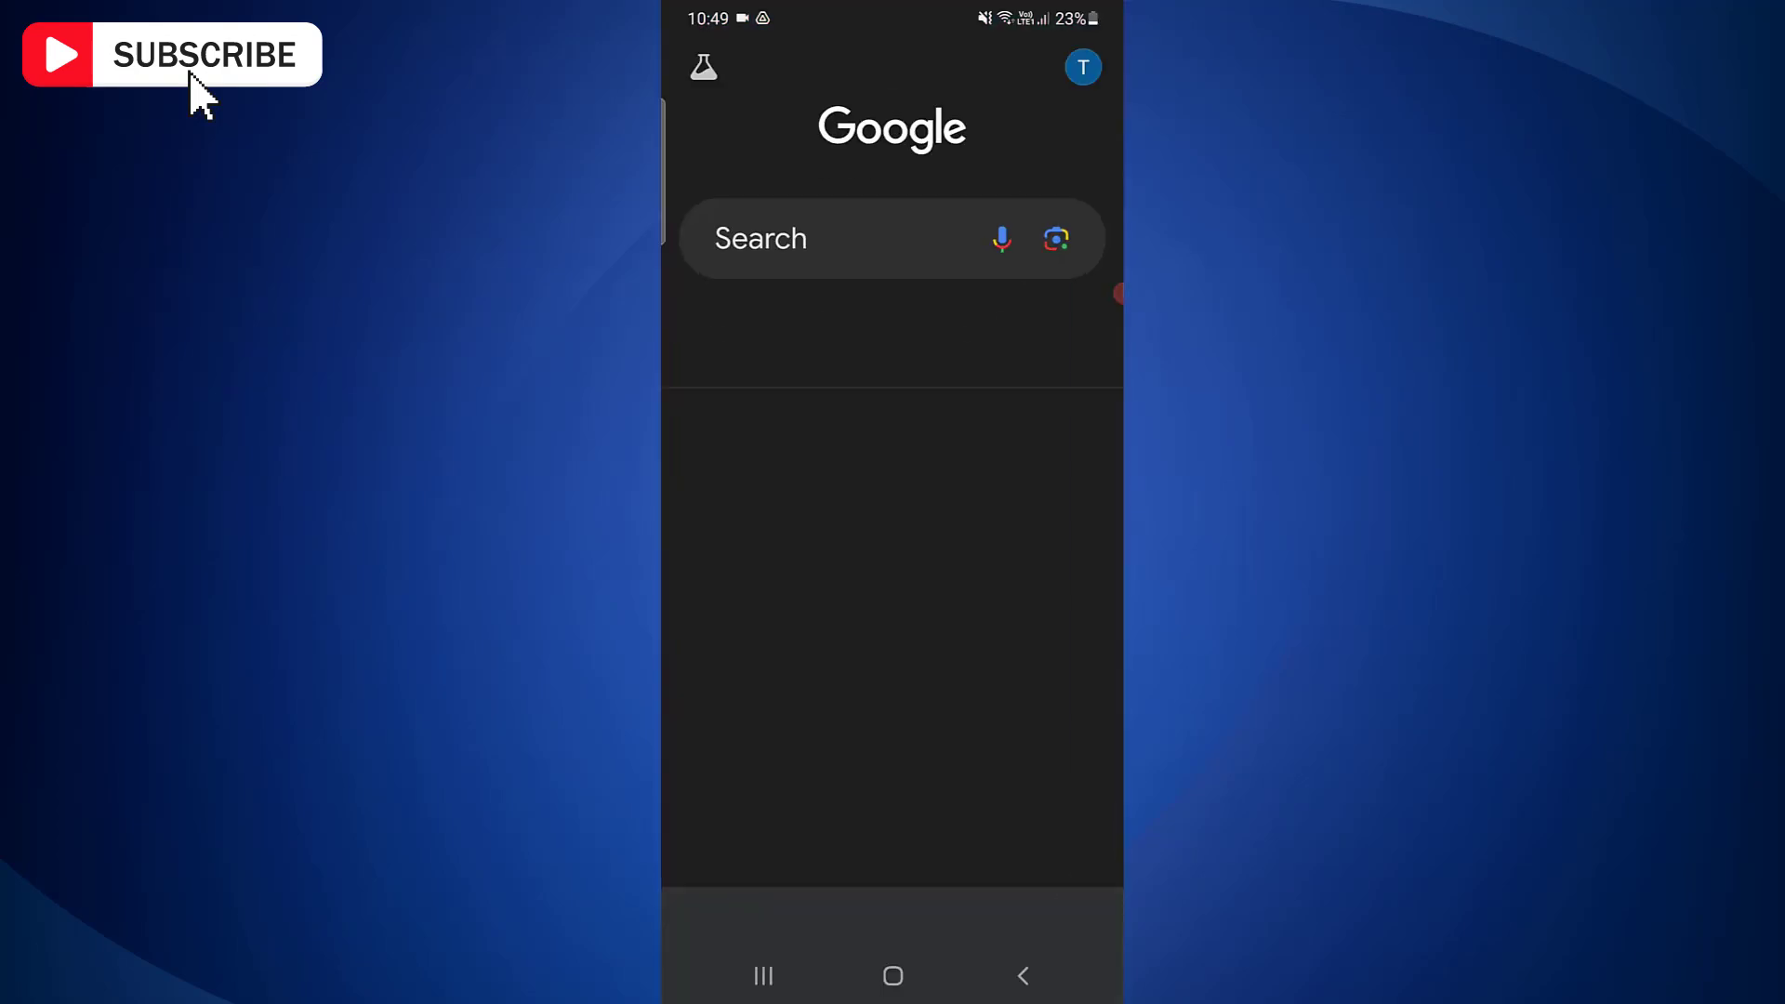
scroll(893, 558, down, 5)
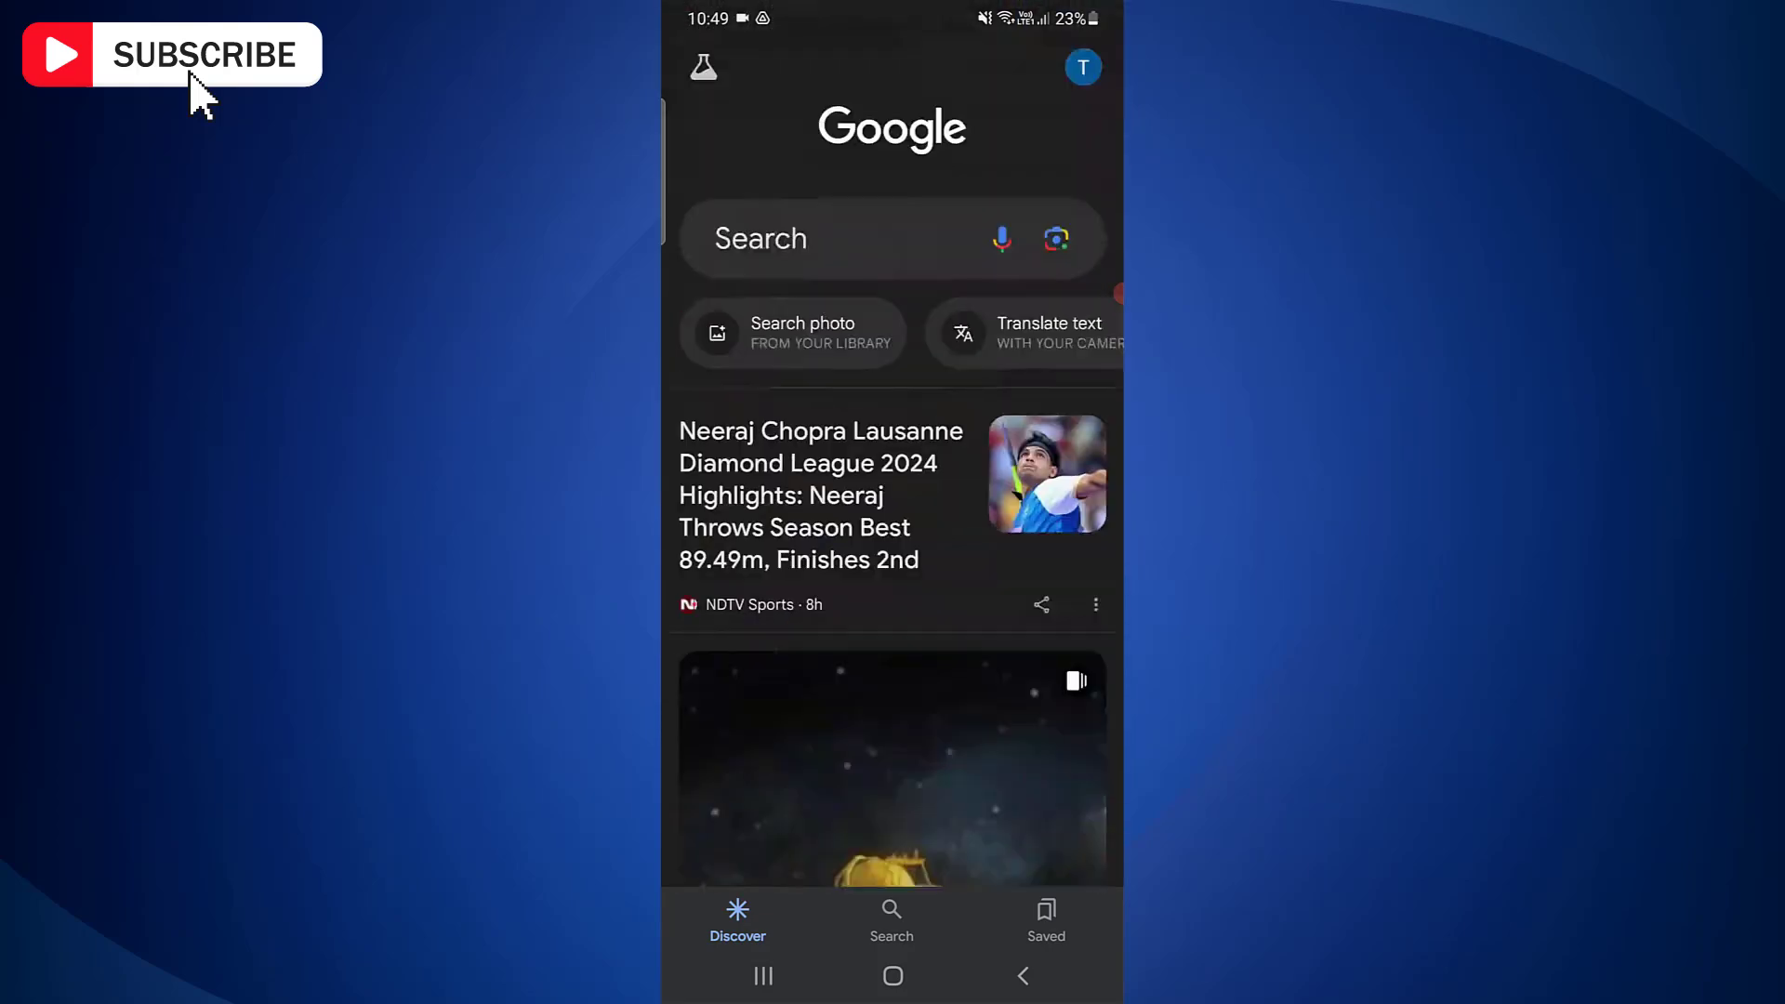
- Go to the phone's home screen after viewing the Discover news feed
click(894, 974)
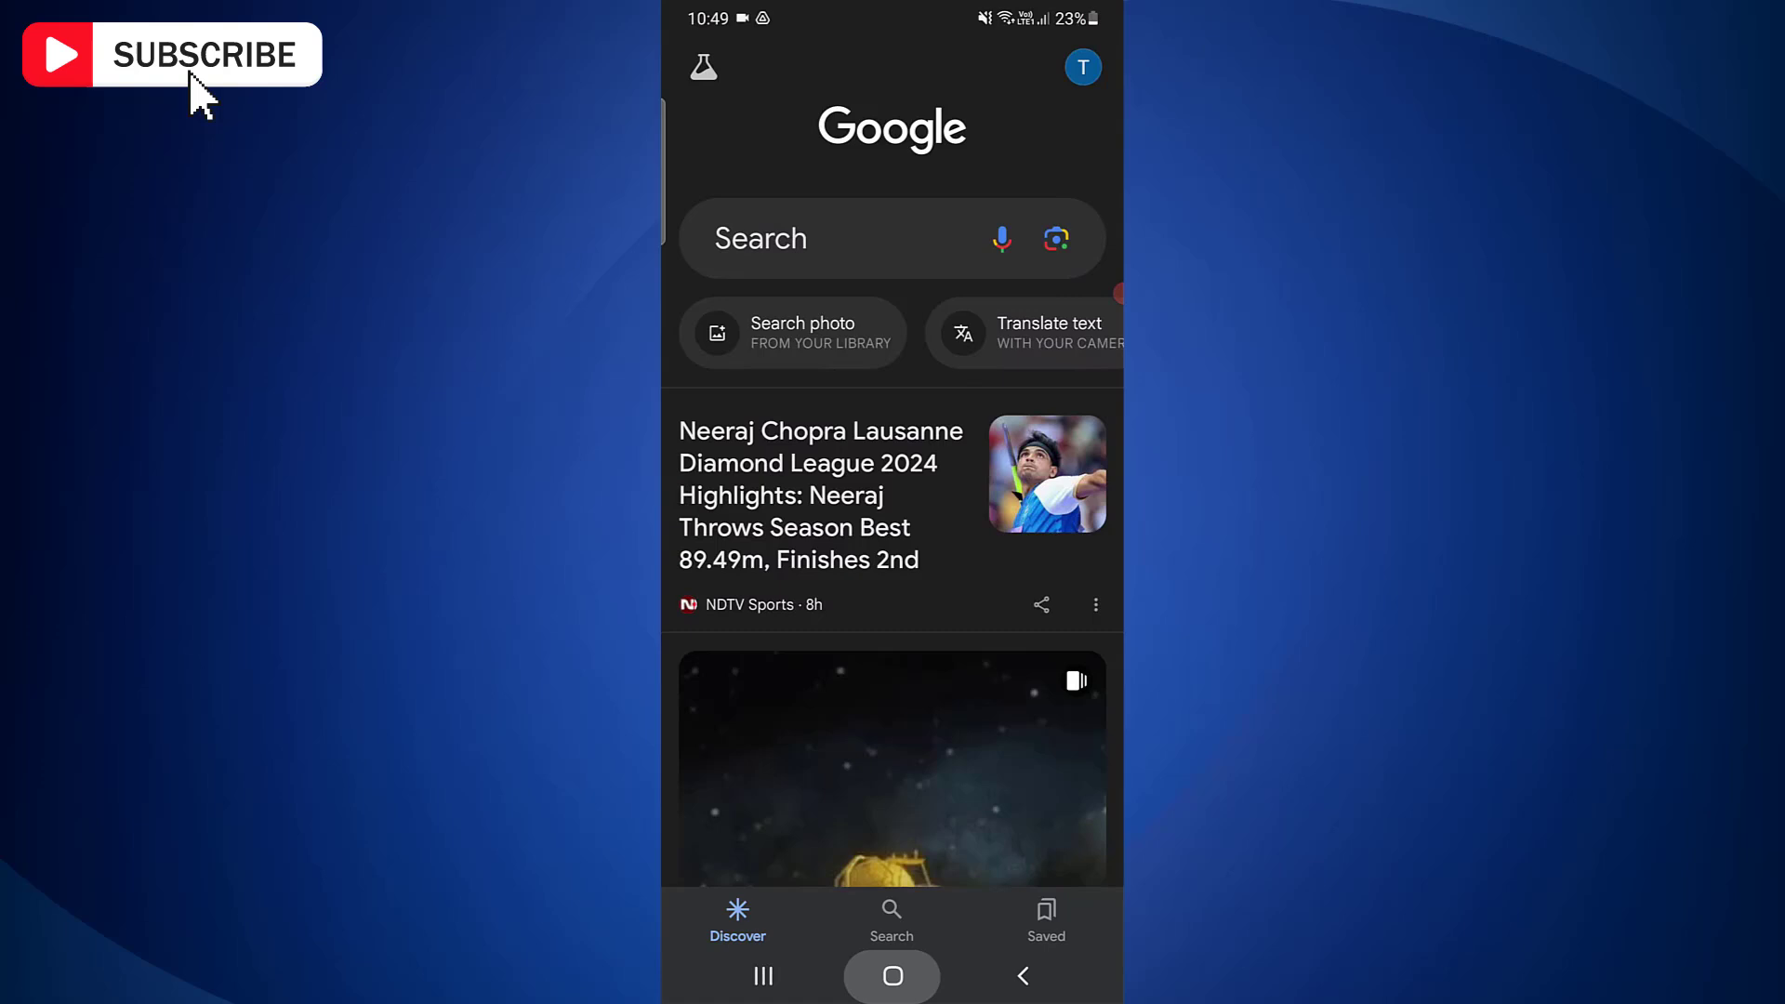